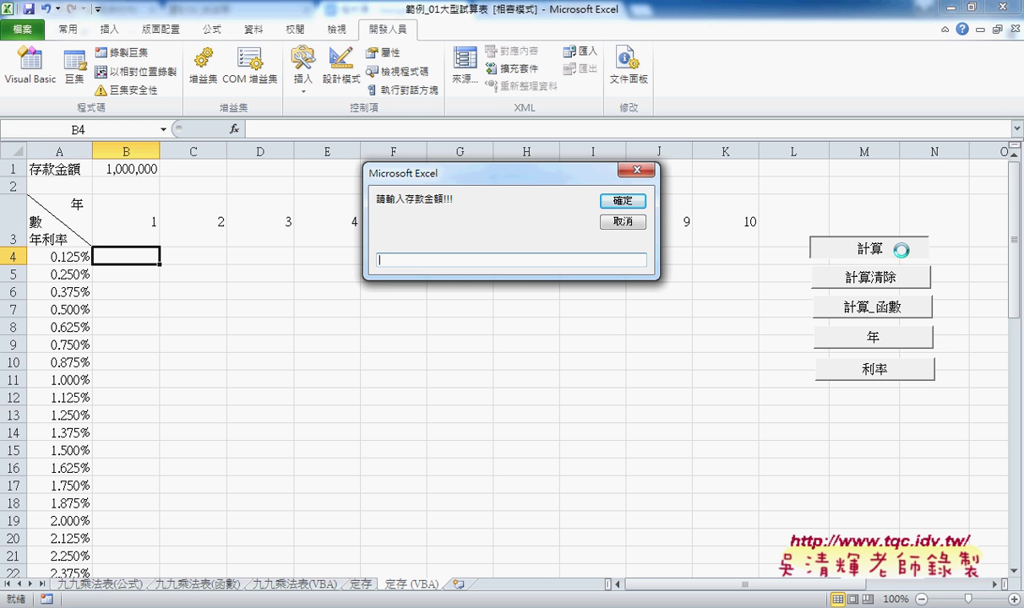
- Dismiss the empty deposit prompt, then rerun 計算 with a 500000 deposit to fill the balances
key("Return")
left_click(904, 256)
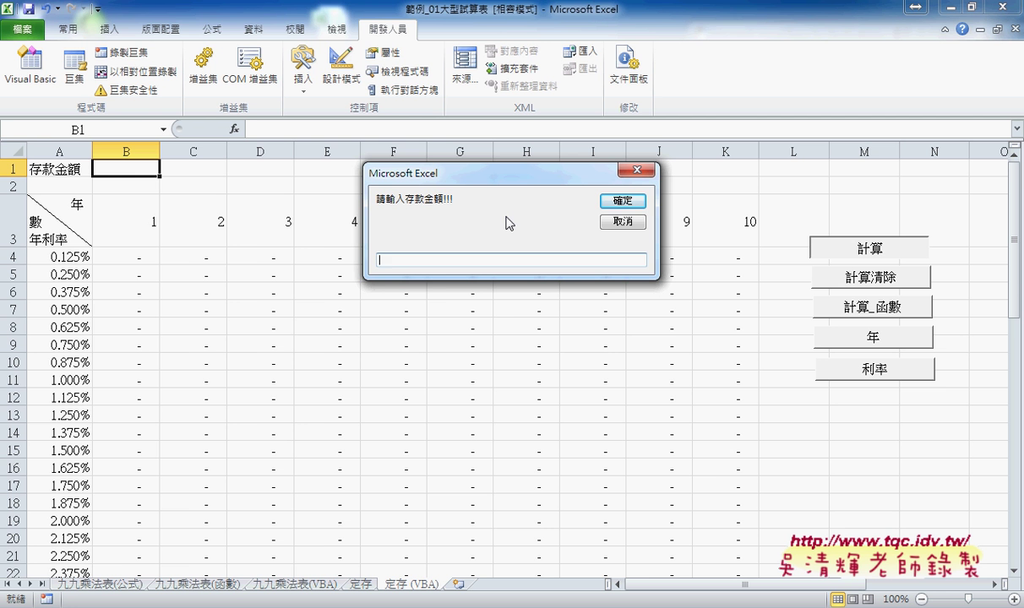
type("500")
type("000")
key("Return")
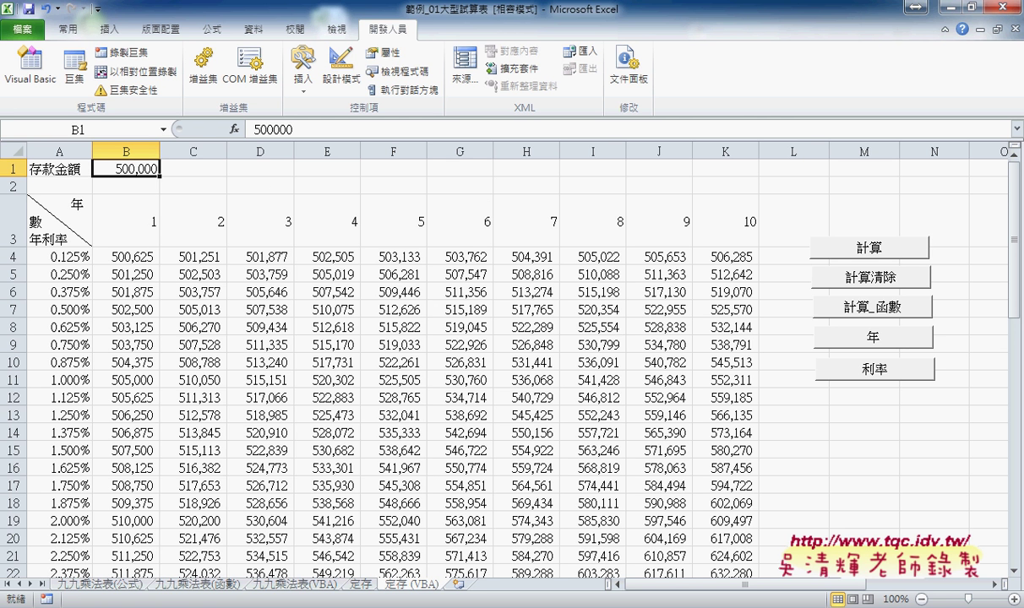
- Open the 計算 button's macro code in Module1 through 指定巨集 and place the editor beside the worksheet
right_click(850, 251)
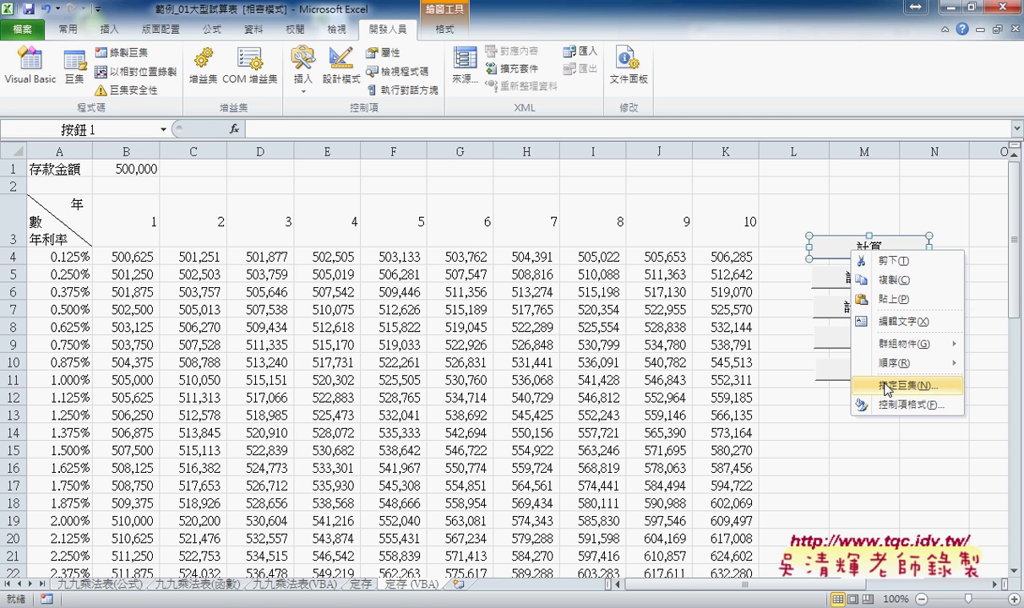
left_click(908, 385)
left_click(982, 285)
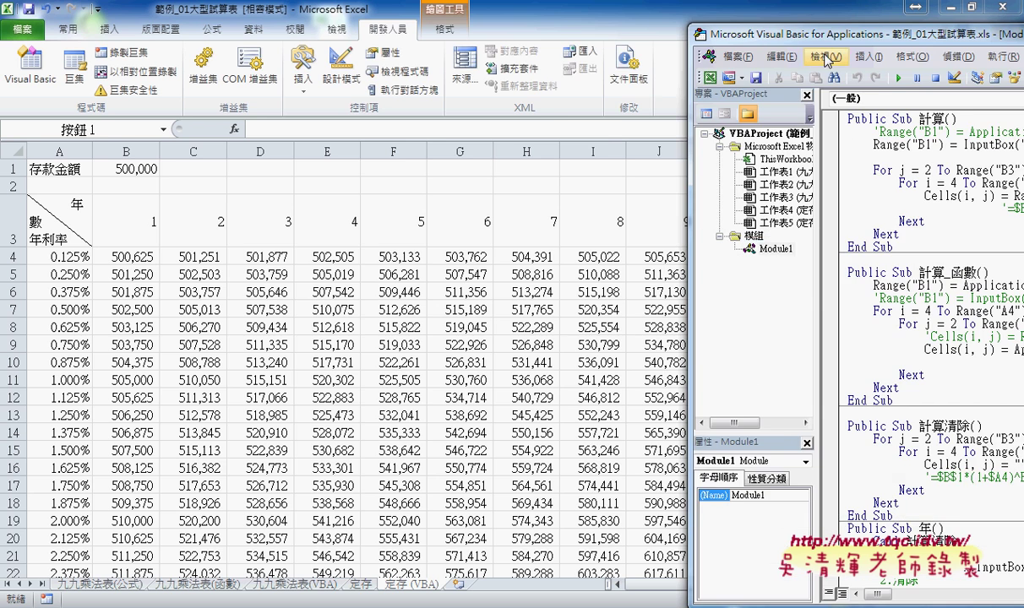
mouse_move(788, 30)
left_mouse_down()
mouse_move(429, 46)
mouse_move(331, 39)
left_mouse_up()
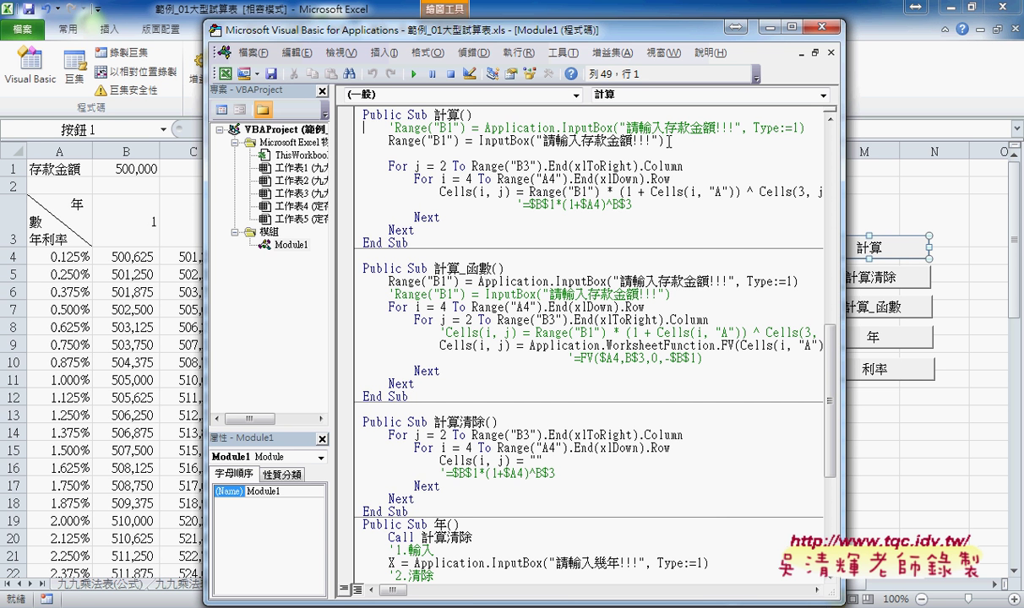
- Highlight the InputBox line that stores the 500,000 deposit into cell B1
left_click_drag(479, 141, 529, 142)
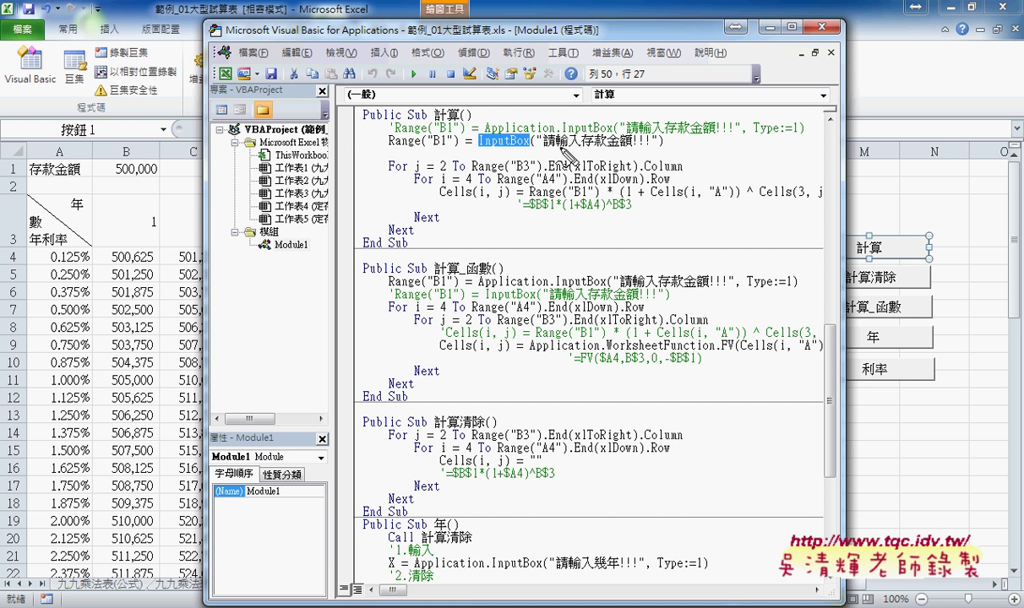
left_click_drag(507, 144, 450, 150)
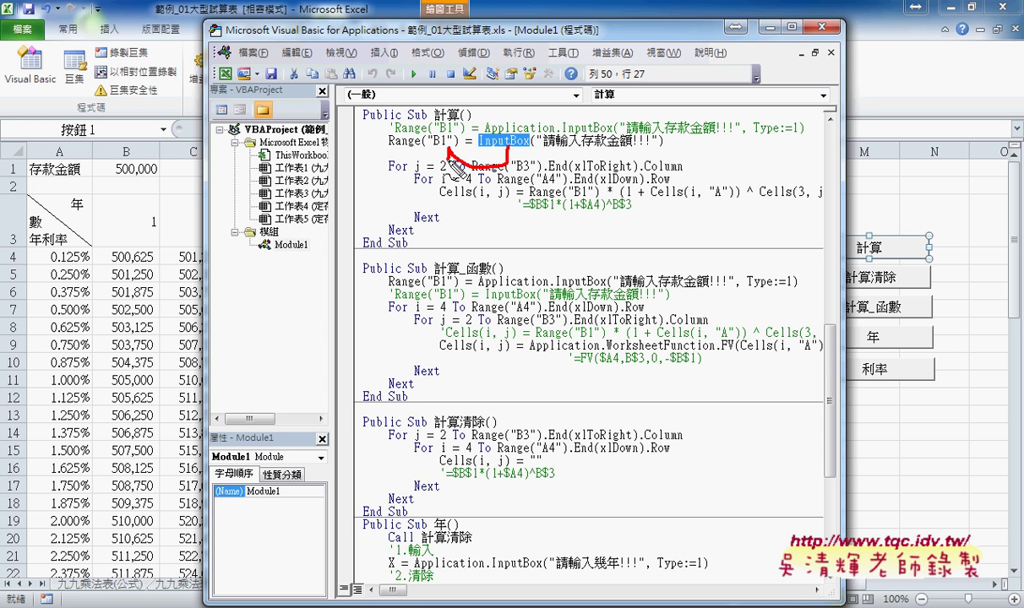
mouse_move(156, 175)
left_mouse_down()
mouse_move(118, 178)
mouse_move(159, 177)
left_mouse_up()
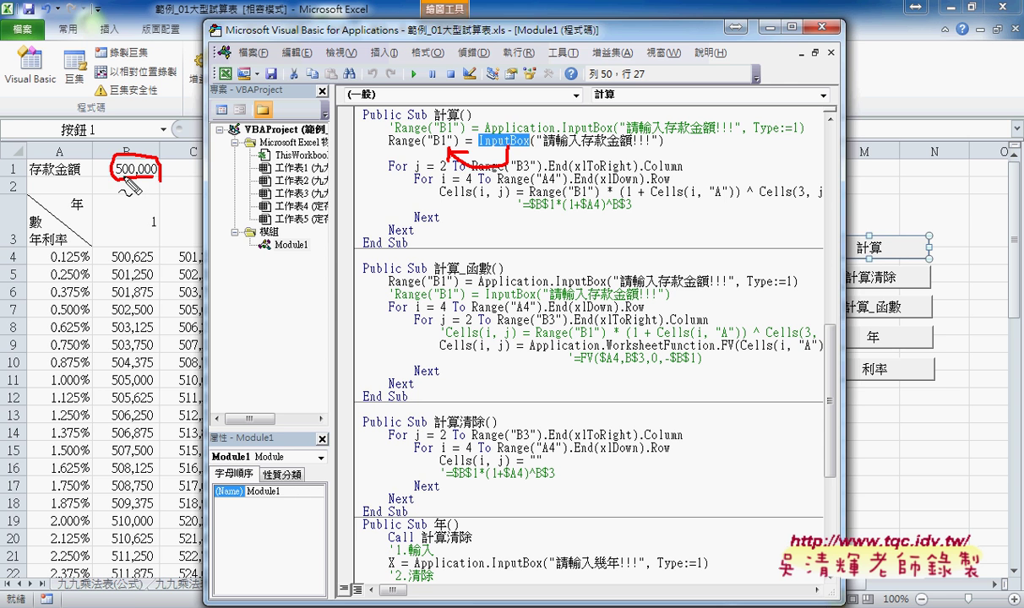
key("Escape")
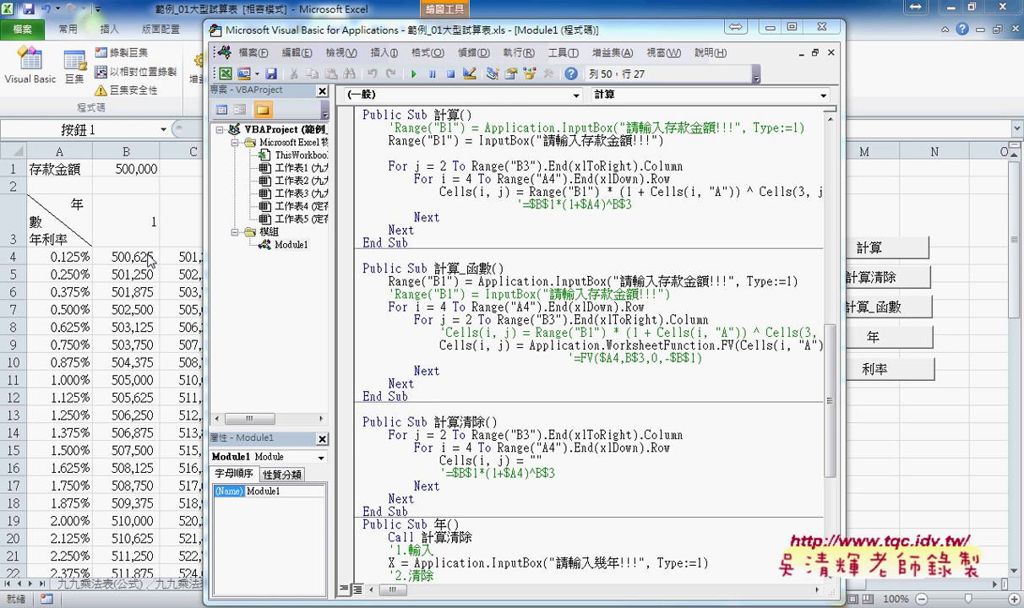
- Move the For i line above the For j line so rows become the outer loop
mouse_move(672, 179)
left_mouse_down()
mouse_move(513, 192)
mouse_move(388, 166)
left_mouse_up()
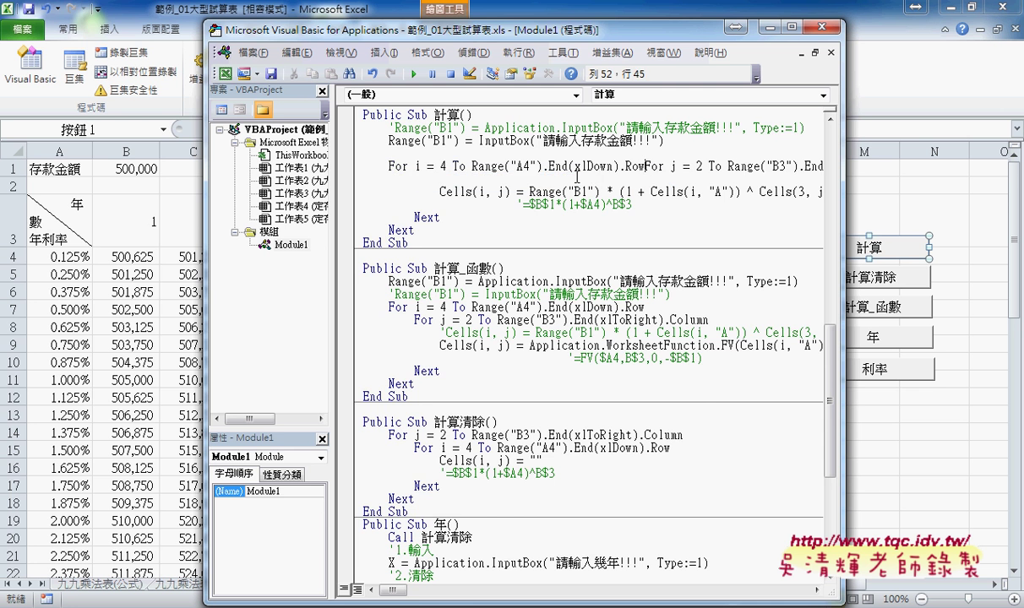
mouse_move(644, 166)
left_mouse_down()
mouse_move(796, 166)
mouse_move(815, 155)
left_mouse_up()
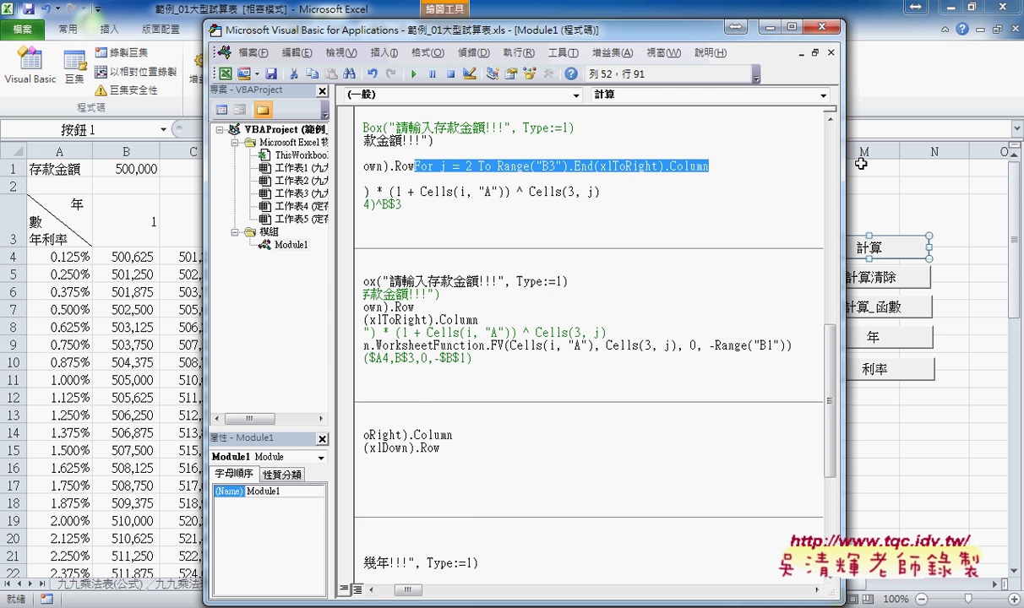
left_click(385, 591)
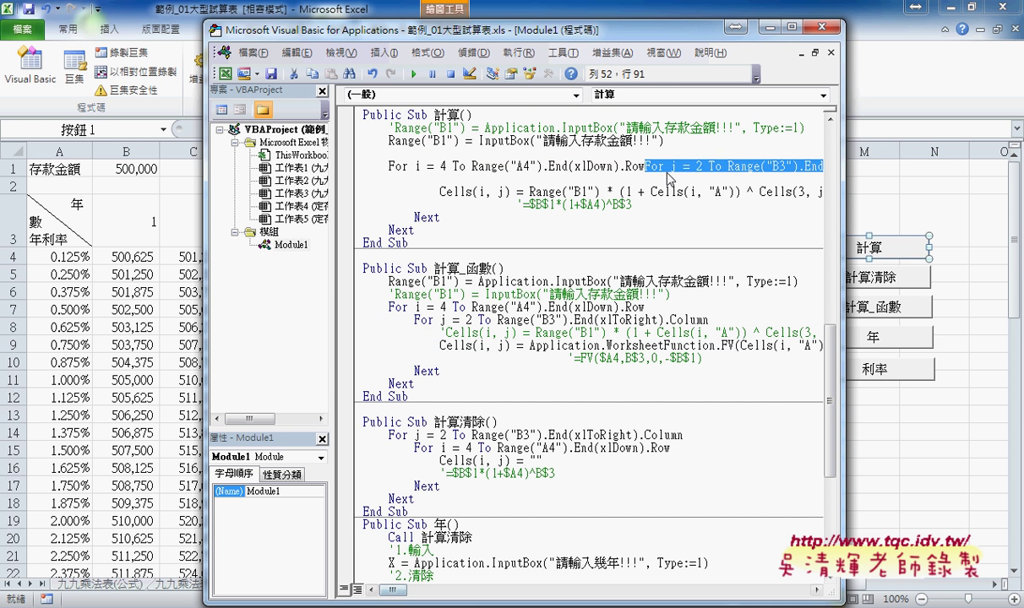
left_click_drag(640, 166, 417, 185)
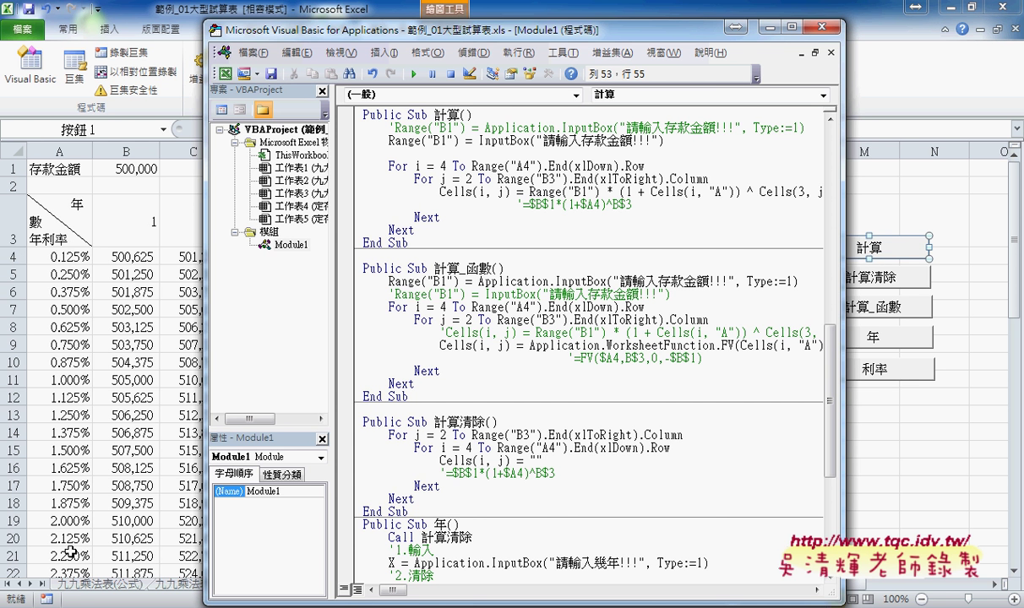
- Highlight the For i bounds: from 4 to Range("A4").End(xlDown).Row
double_click(443, 165)
left_click_drag(471, 166, 543, 166)
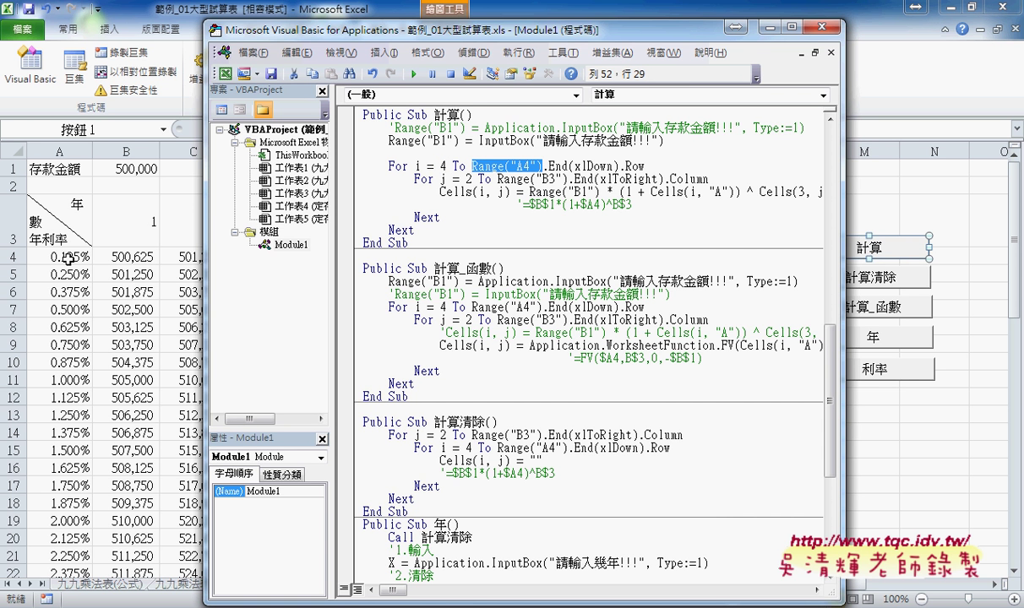
left_click_drag(549, 166, 645, 166)
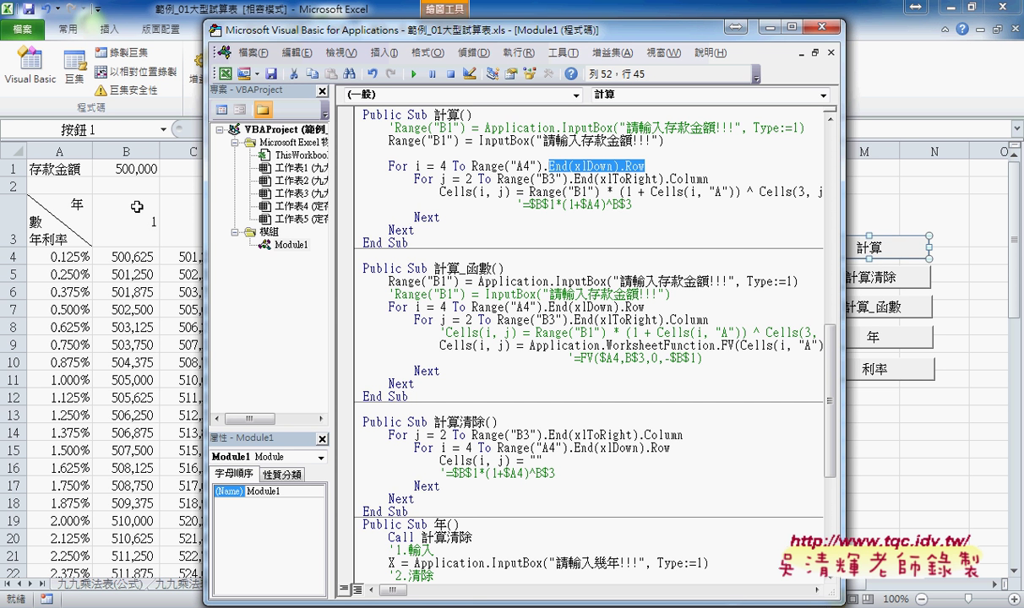
- Confirm the row 3 year headings end at 10 in K3, then return to the VBA editor
left_click(145, 227)
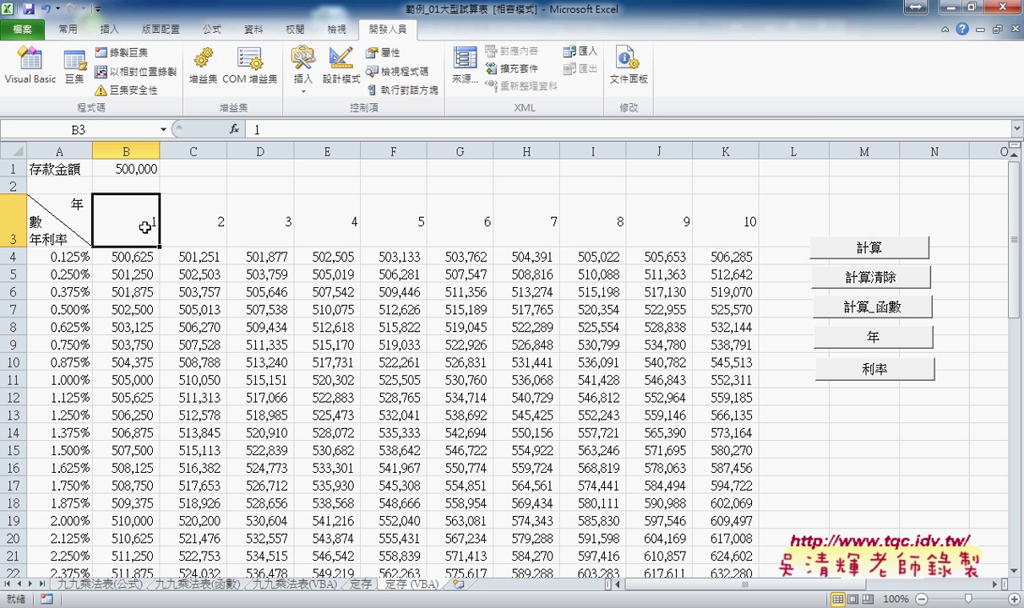
key("ctrl+Right")
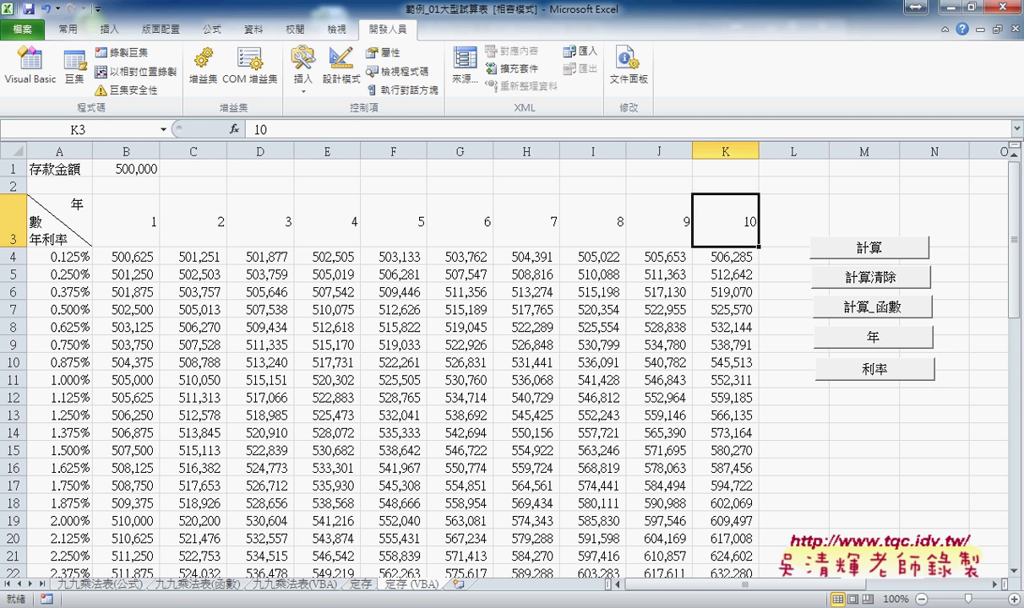
left_click(328, 514)
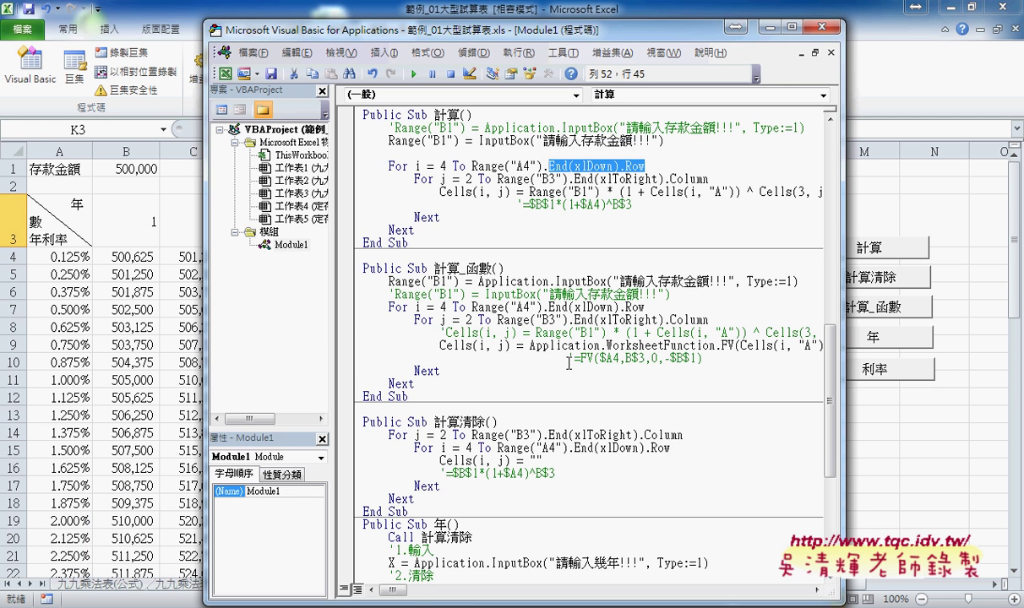
- Set the For j upper bound to Range("B3").End(xlToRight).Column
left_click_drag(545, 166, 608, 179)
left_click(565, 179)
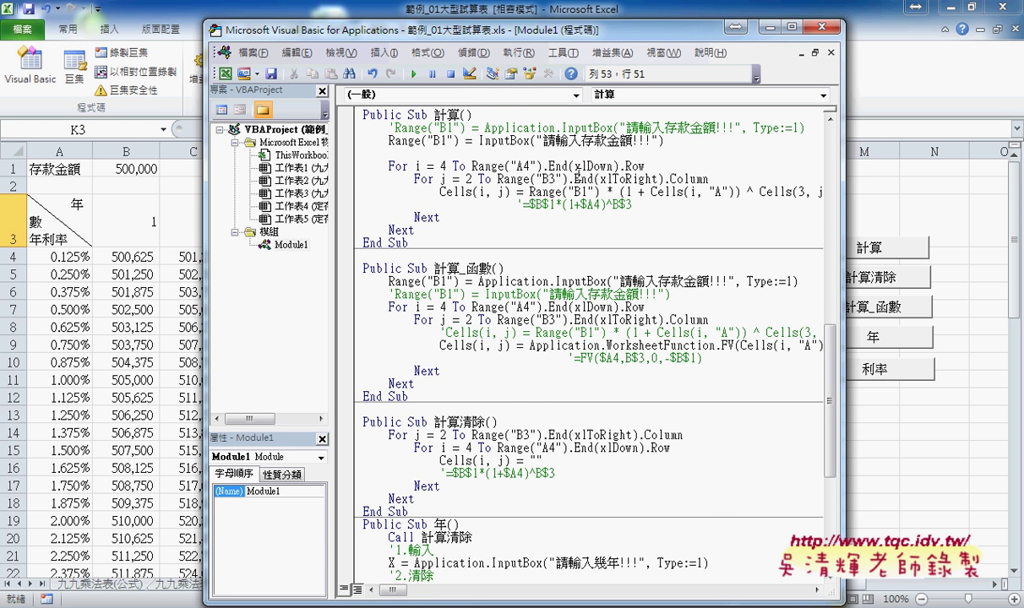
left_click_drag(566, 179, 722, 184)
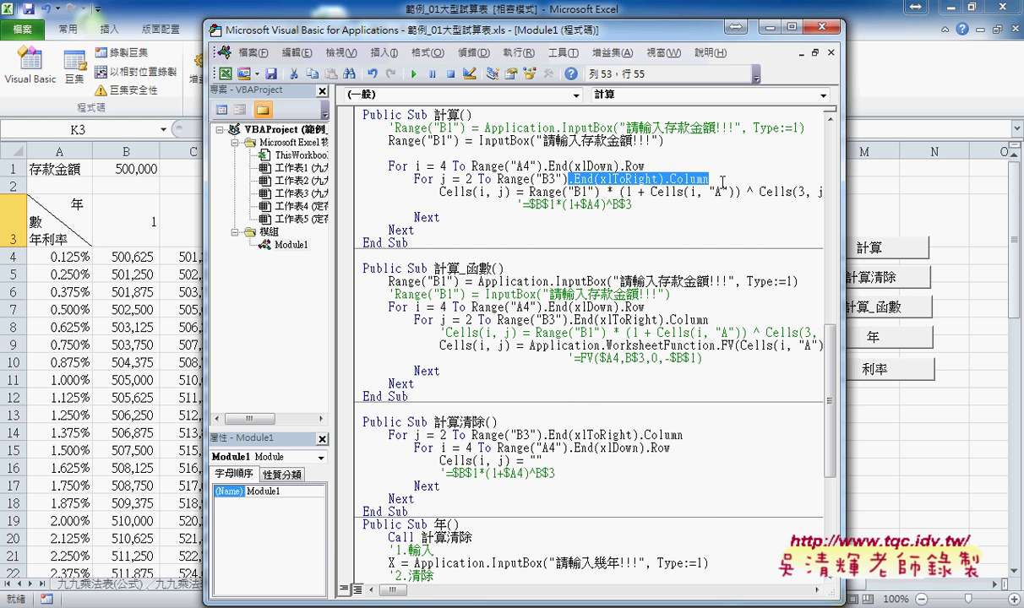
type(".E")
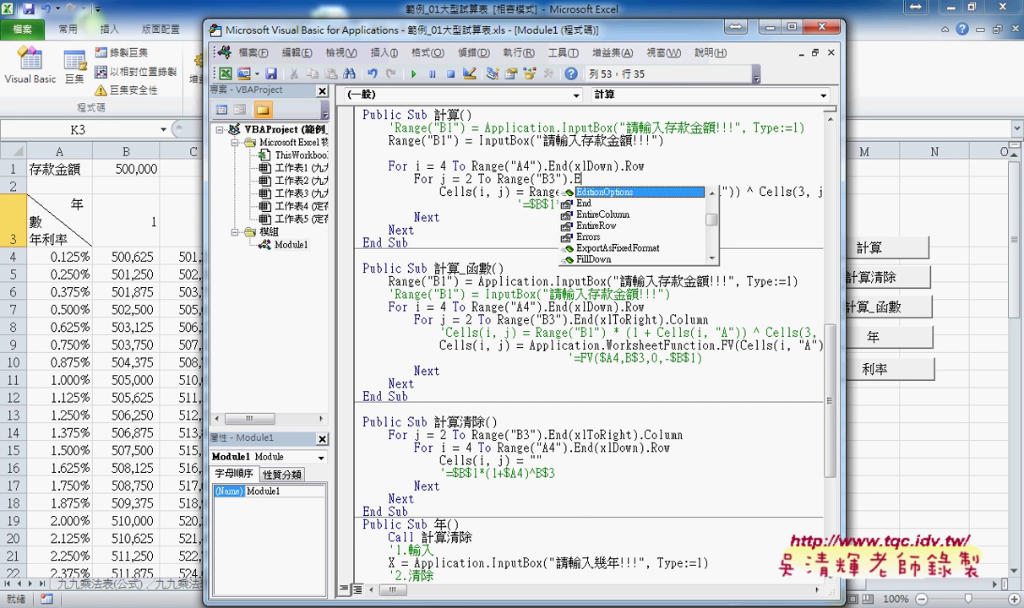
type("nd")
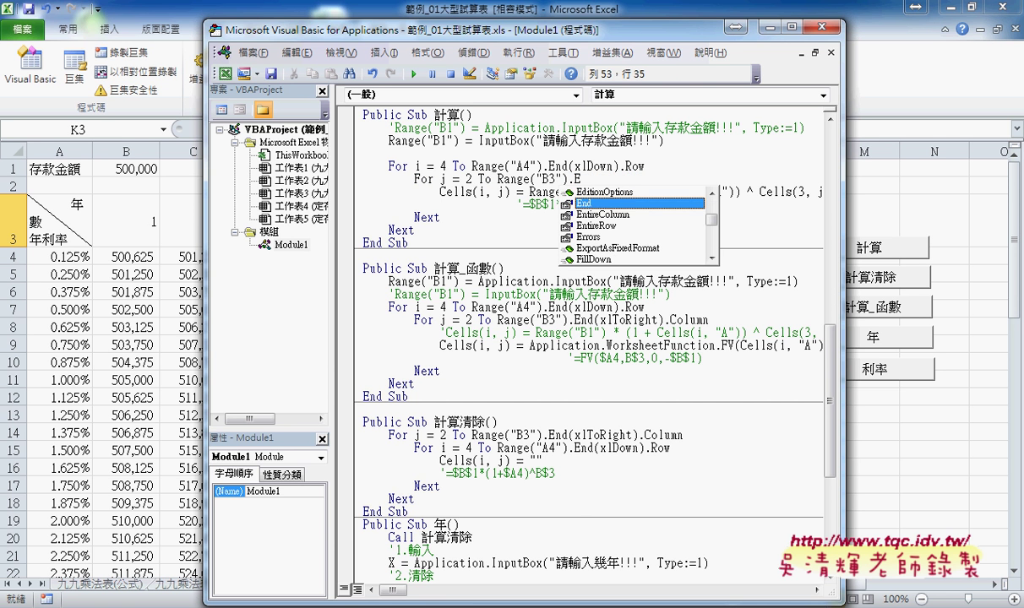
key("Escape")
type("(")
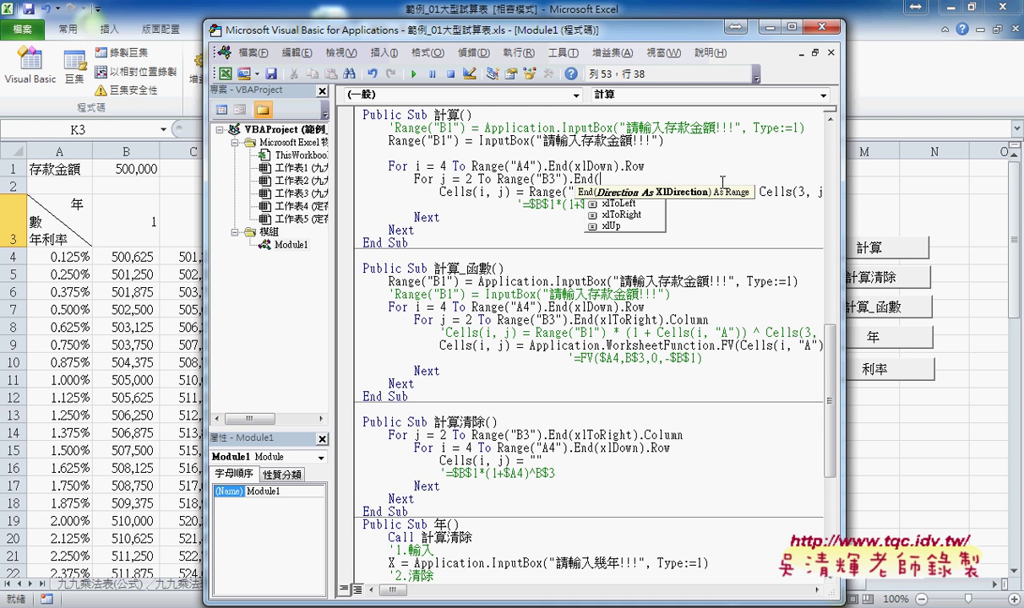
key("Down")
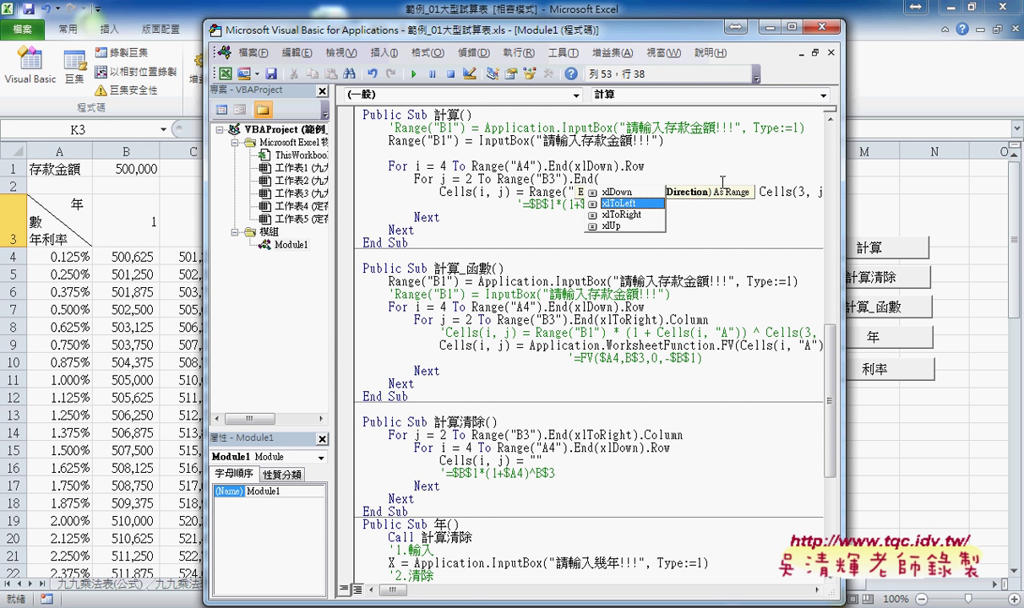
key("Down")
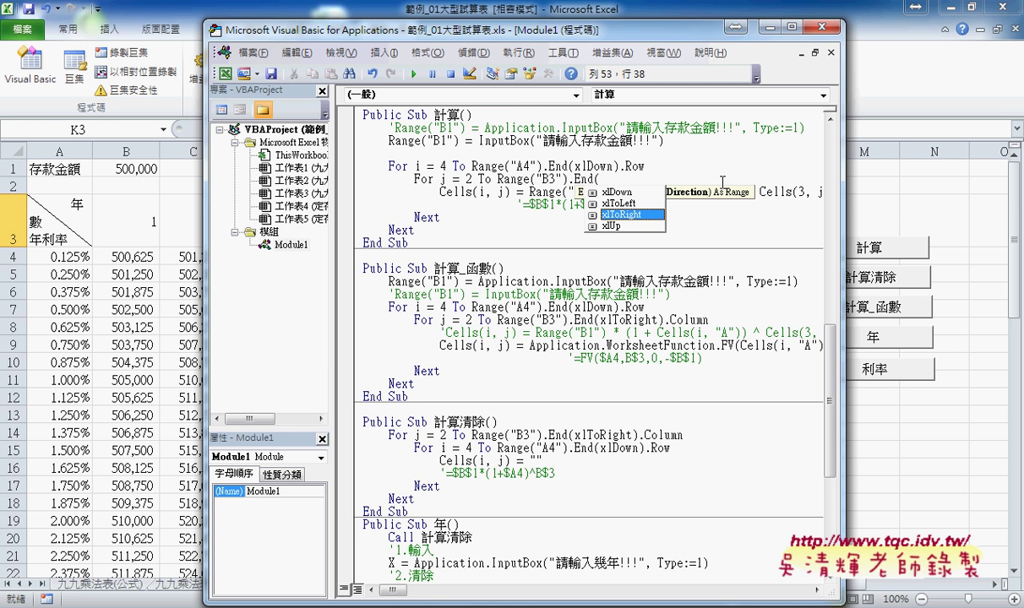
key("Tab")
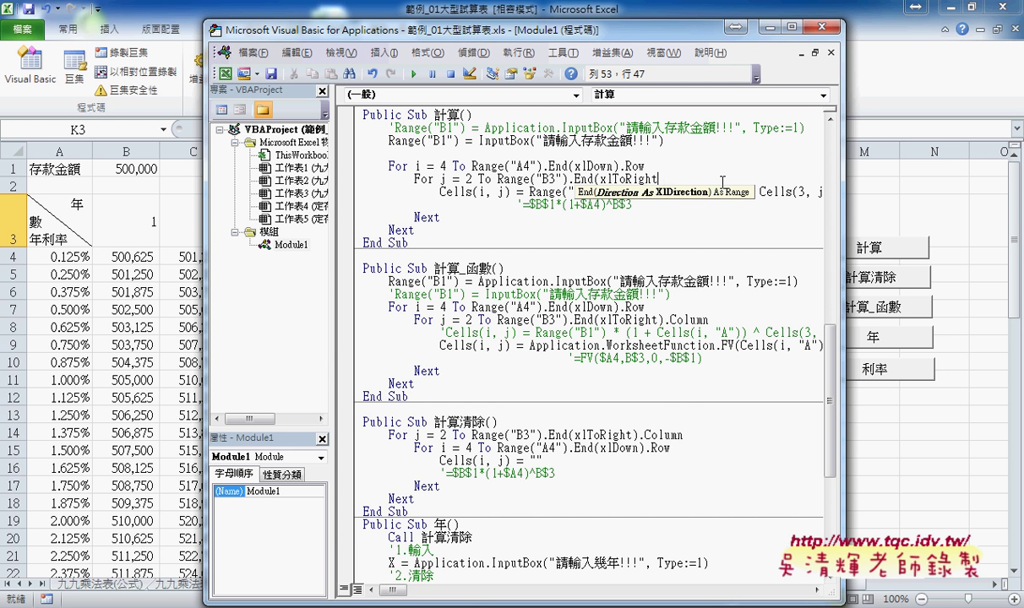
type(").")
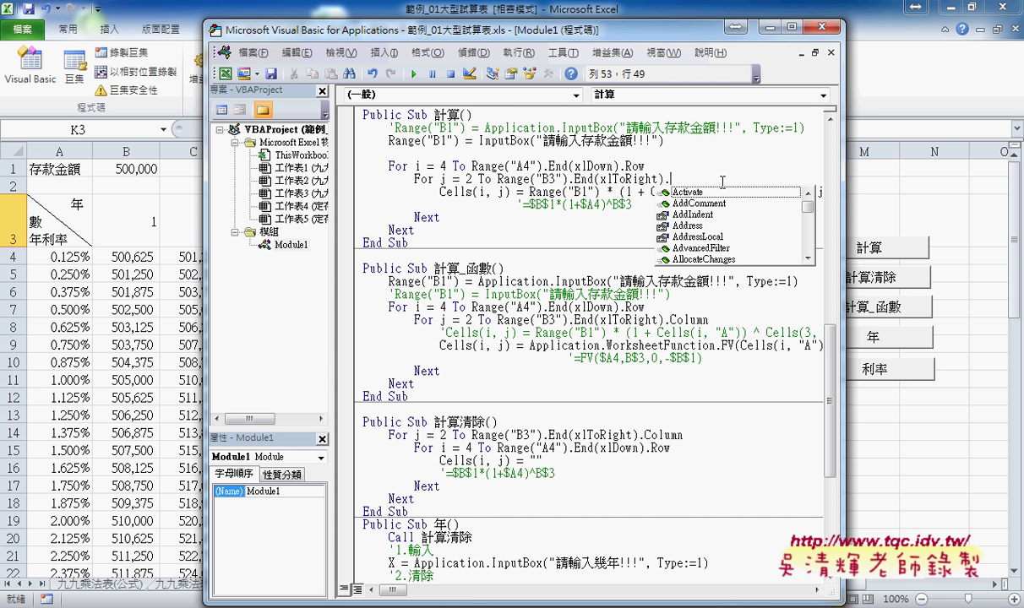
type("T")
type("c")
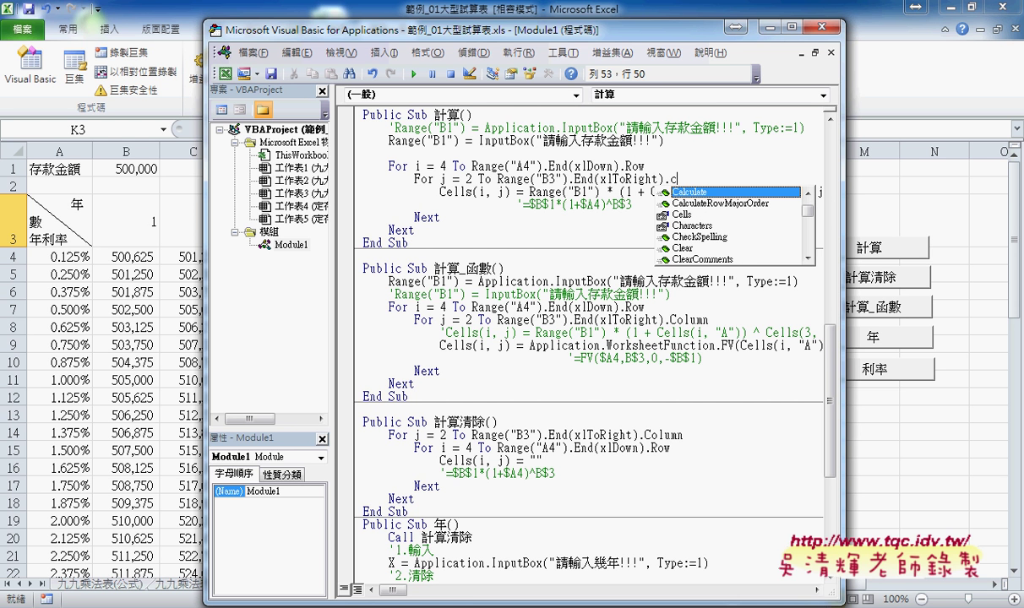
type("o")
key("Tab")
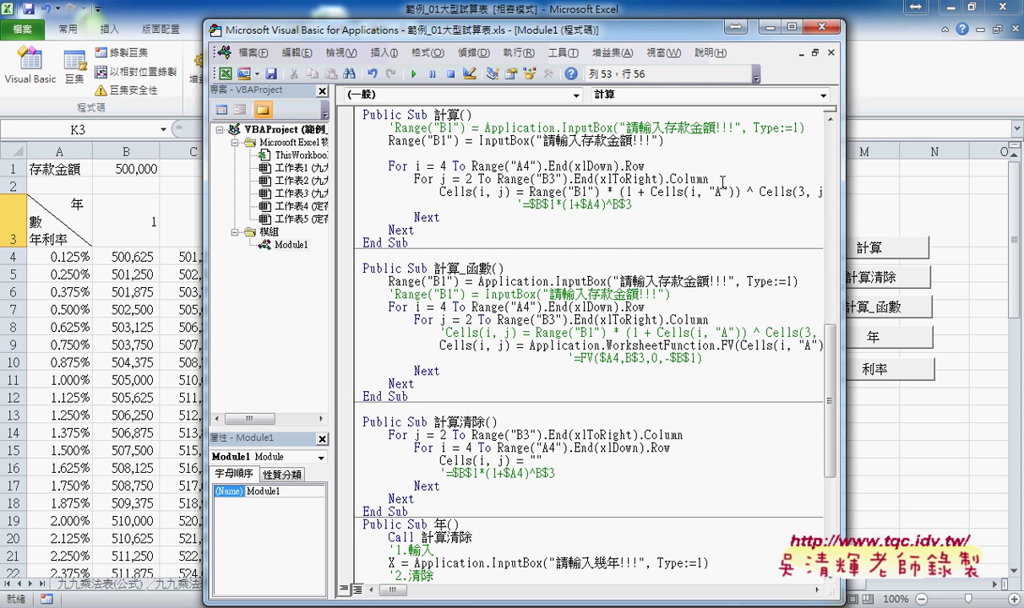
- Highlight the new loop bound, Cells(i, j), and the commented worksheet formula
left_click_drag(714, 180, 498, 186)
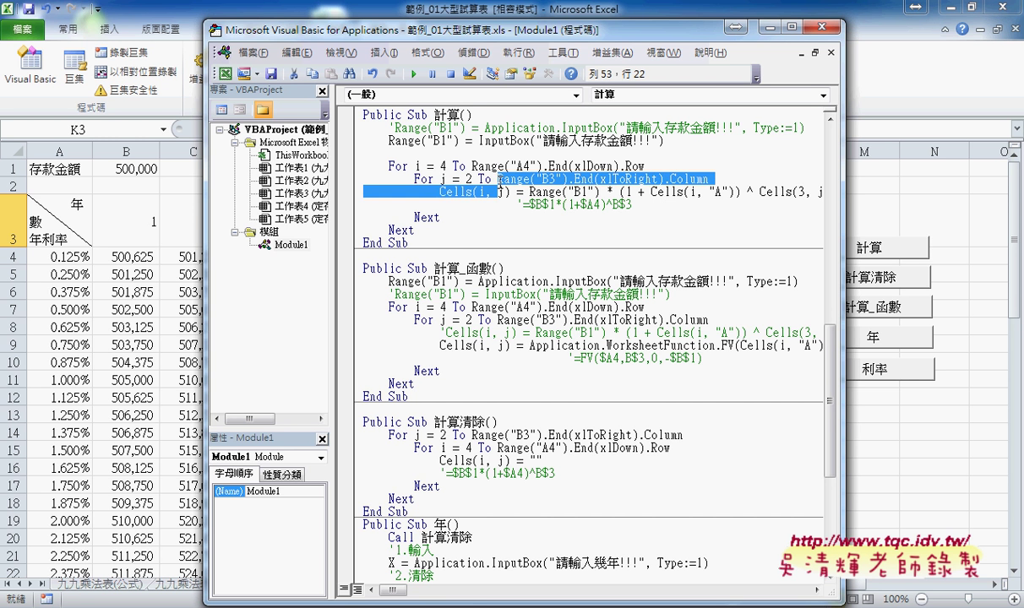
left_click(523, 191)
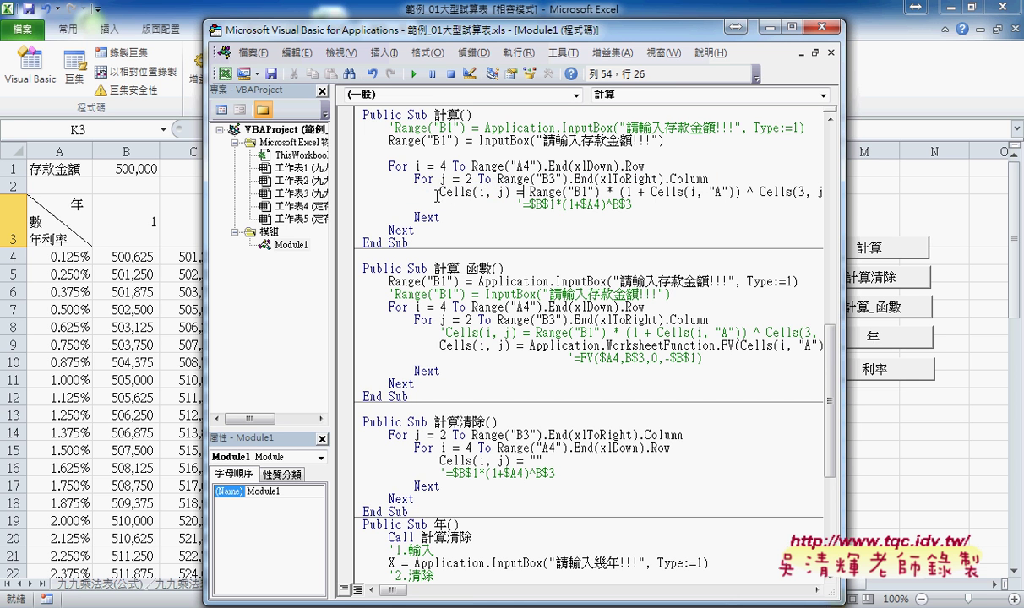
left_click_drag(439, 192, 512, 191)
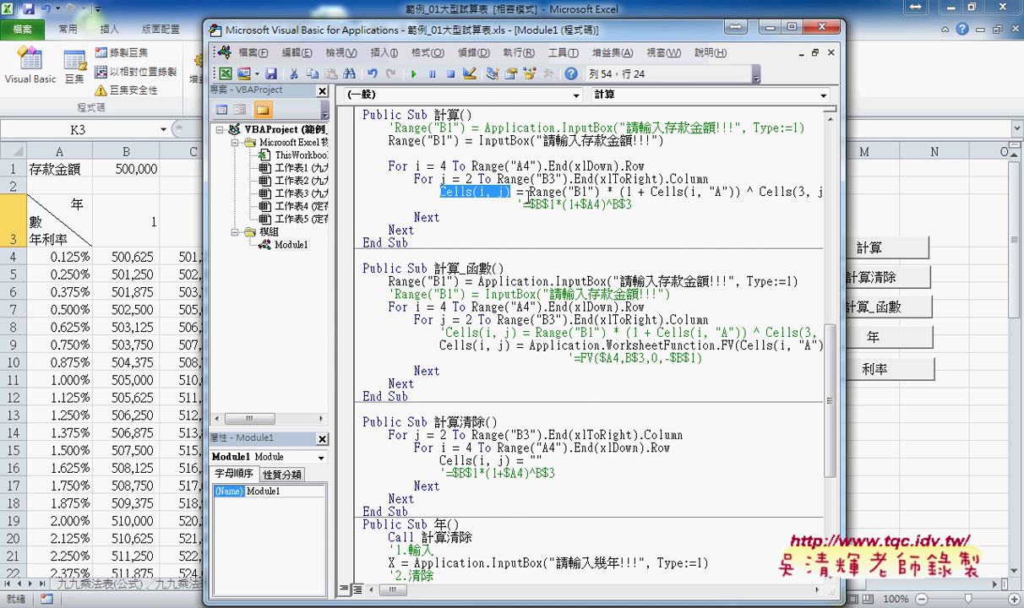
left_click(525, 204)
left_click_drag(524, 205, 637, 199)
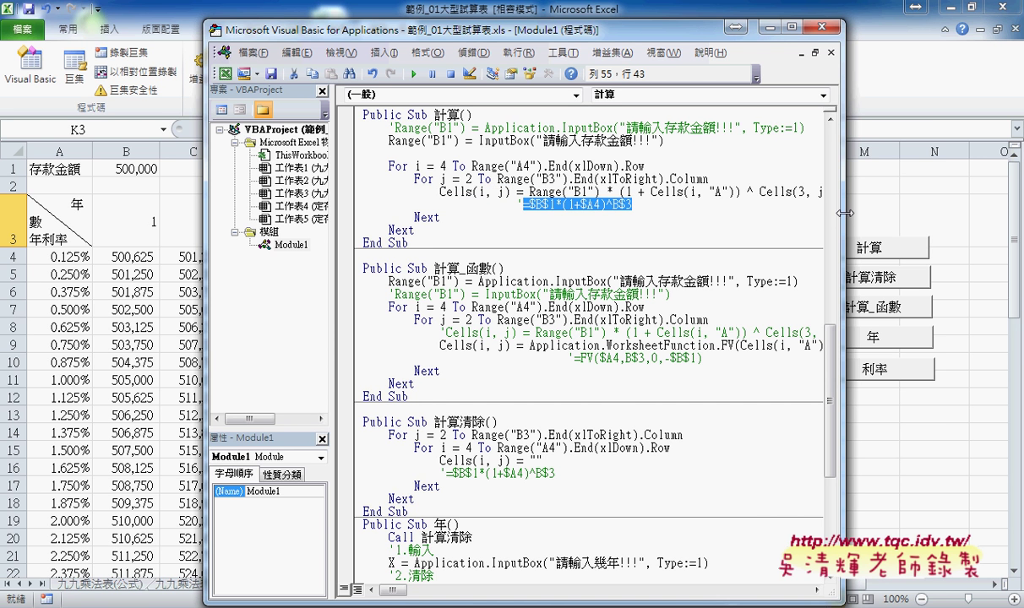
- Widen the VBA editor and compare the Cells(i, j) calculation with =$B$1*(1+$A4)^B$3
left_click_drag(844, 213, 935, 212)
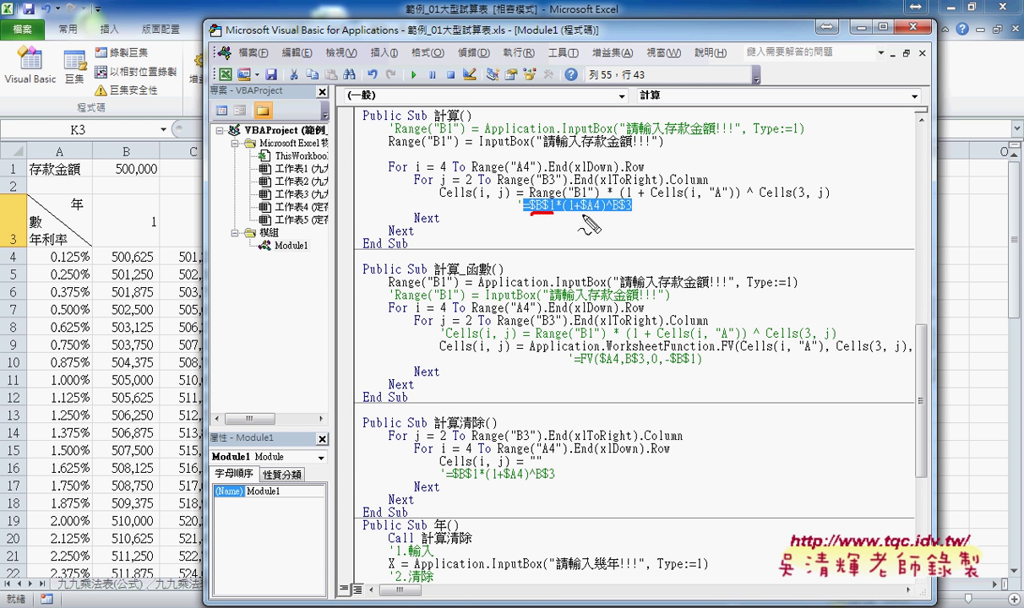
left_click(583, 216)
left_click_drag(583, 216, 595, 216)
left_click_drag(621, 215, 632, 215)
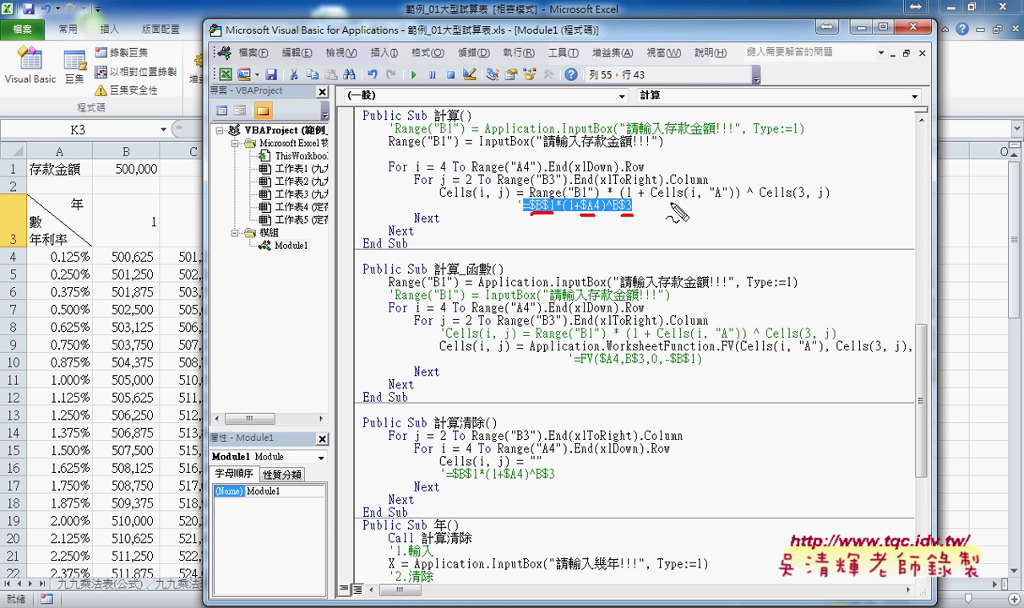
left_click_drag(687, 206, 725, 203)
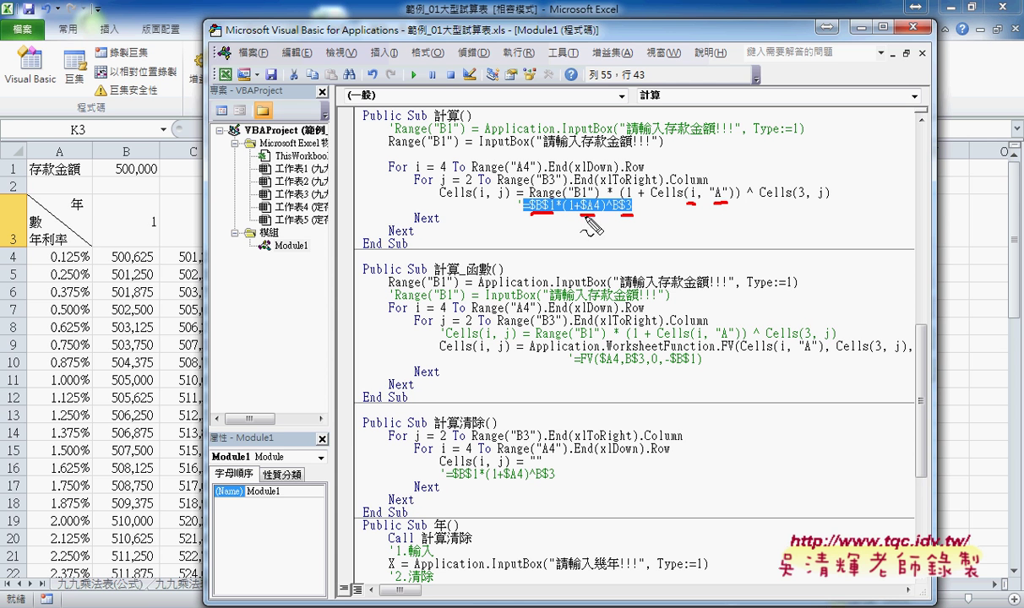
left_click_drag(708, 202, 727, 204)
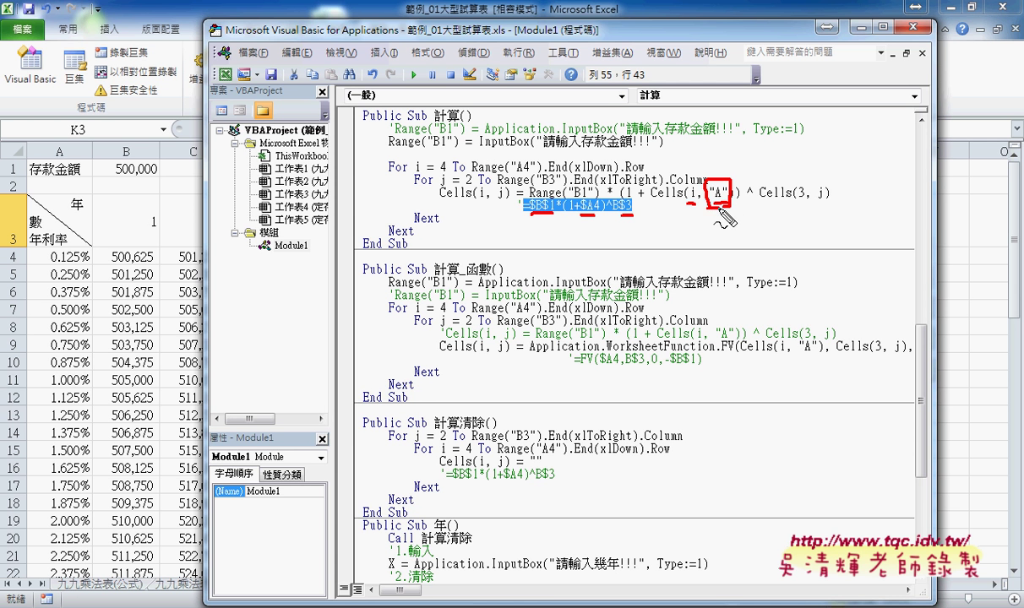
left_click_drag(688, 204, 699, 204)
left_click_drag(816, 203, 825, 204)
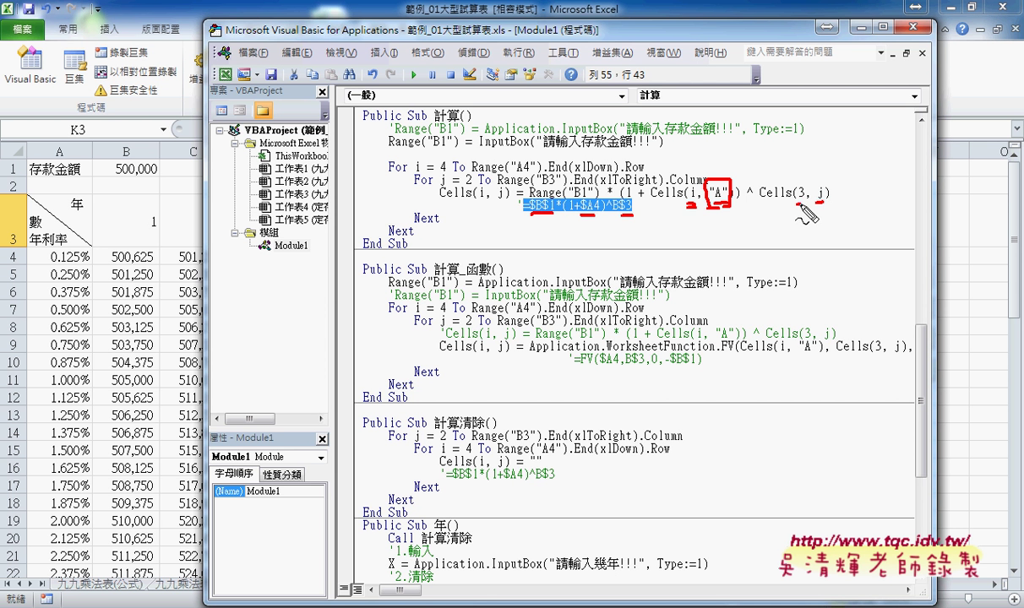
left_click_drag(796, 203, 805, 203)
mouse_move(634, 227)
left_mouse_down()
mouse_move(739, 215)
mouse_move(743, 205)
left_mouse_up()
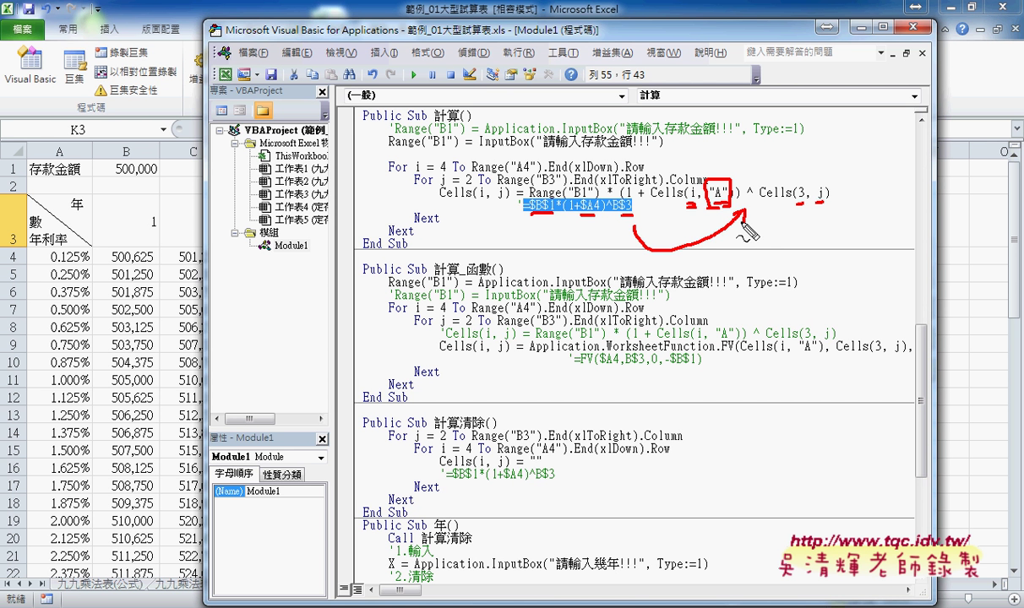
key("Escape")
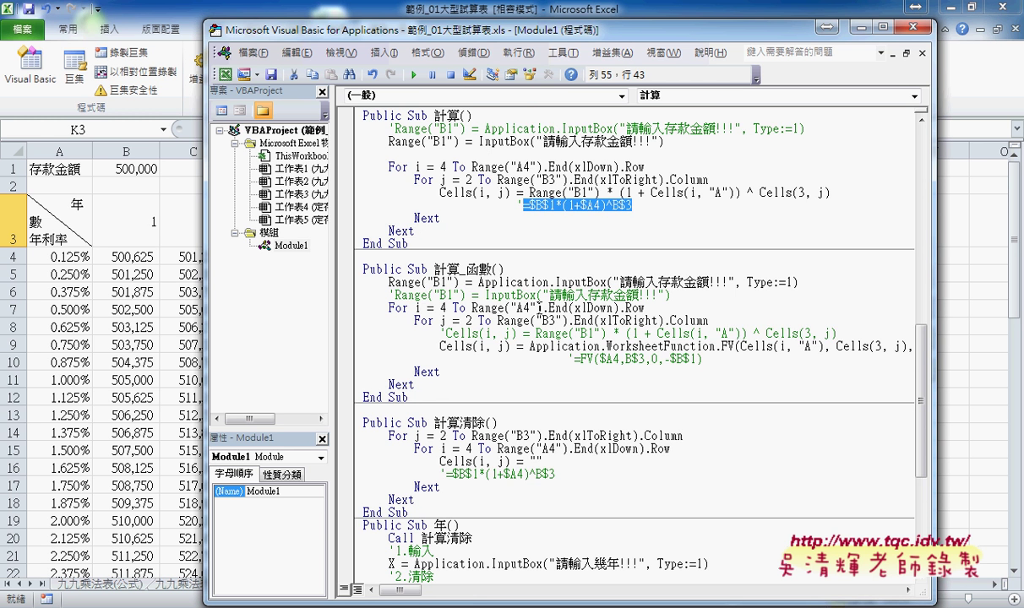
- Run the 計算清除 macro to empty the interest table
scroll(548, 348, "down", 2)
scroll(557, 382, "down", 2)
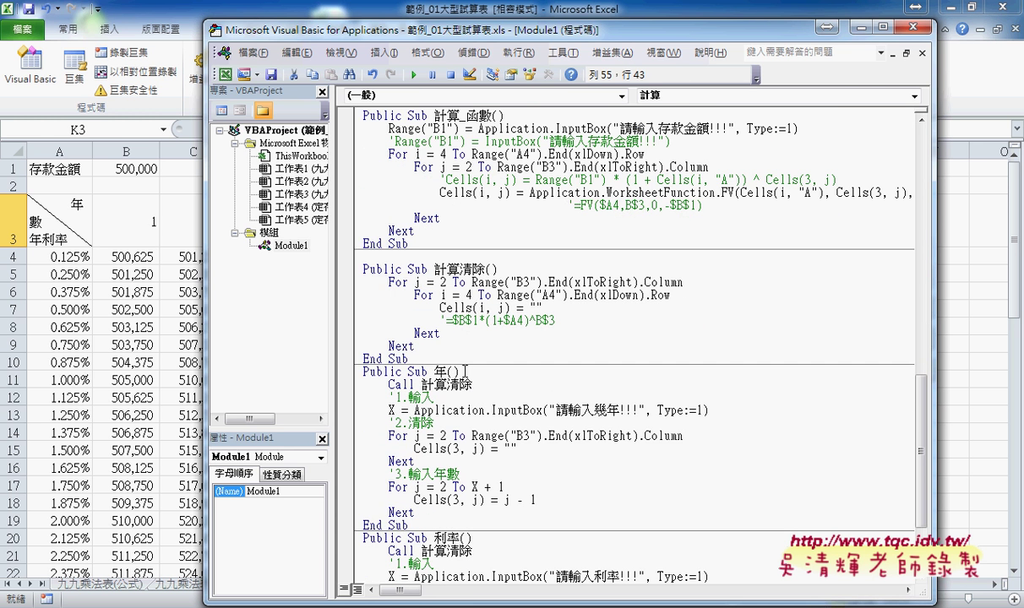
left_click(434, 306)
key("Up")
key("End")
key("shift+Left")
key("shift+Left")
key("F5")
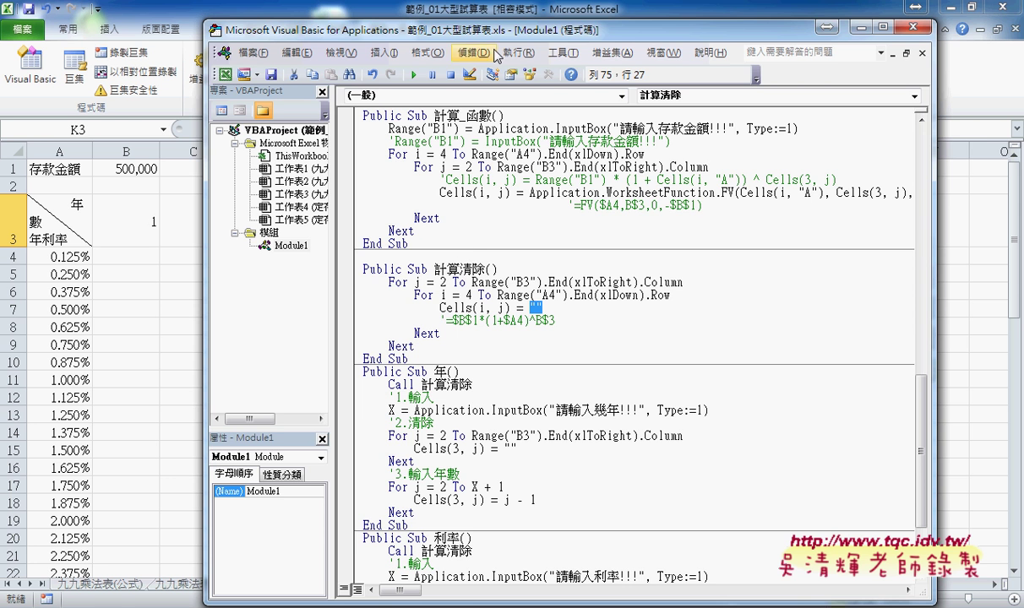
- Move the editor aside and start the 計算 macro from the worksheet button
left_click_drag(493, 33, 585, 28)
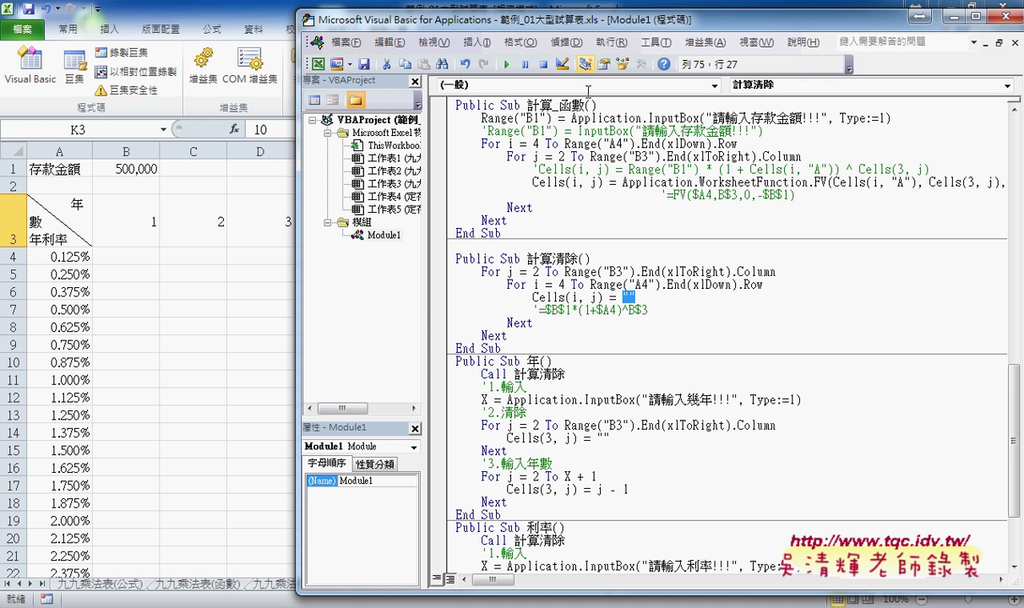
left_click(591, 386)
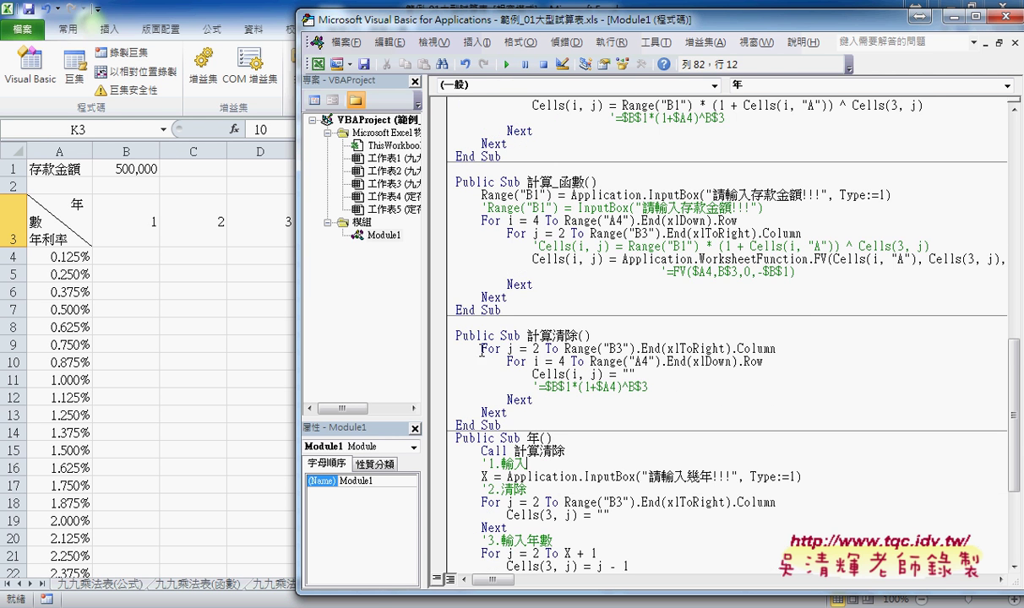
scroll(473, 254, "up", 2)
left_click(234, 269)
left_click(825, 246)
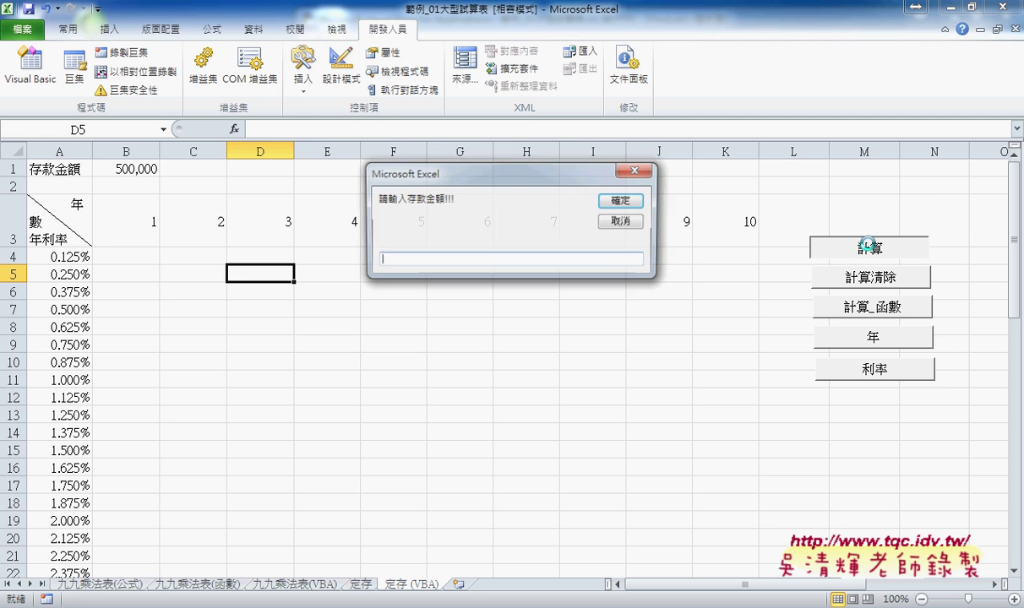